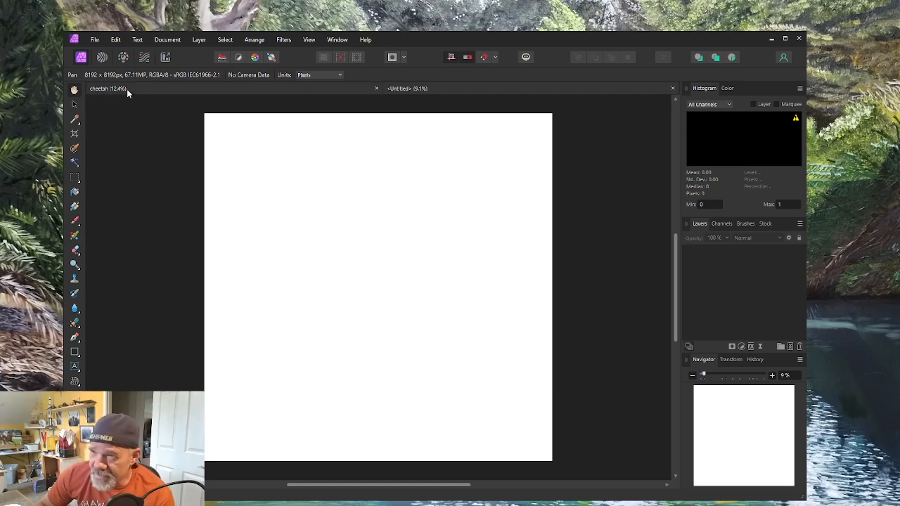
Place cheetah-on-plains.jpg from the canvas's upper-left corner, scaled large enough to cover the whole canvas, and deselect it.
click(95, 39)
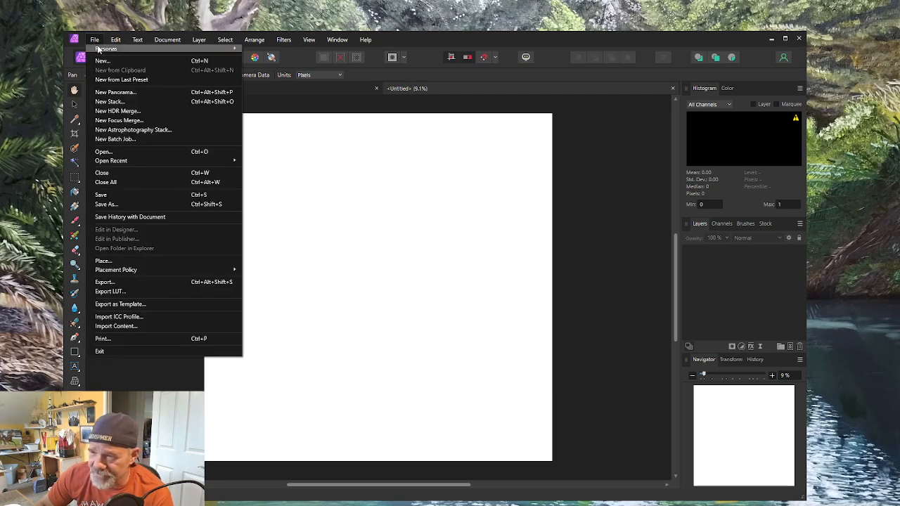
click(117, 262)
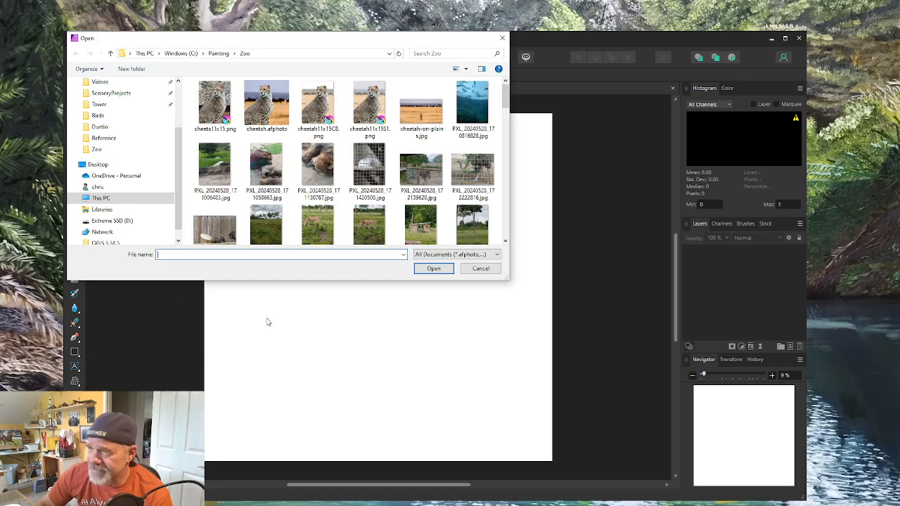
click(421, 109)
click(434, 270)
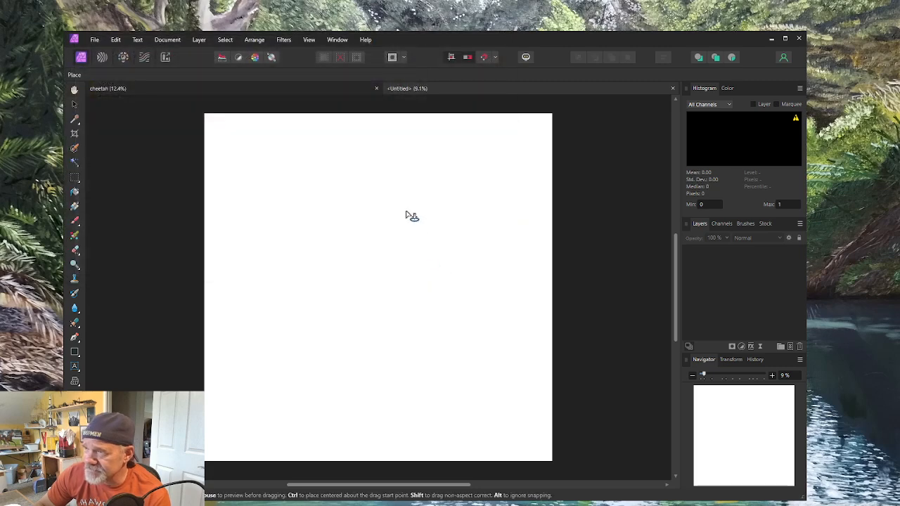
click(205, 113)
drag(439, 349, 753, 448)
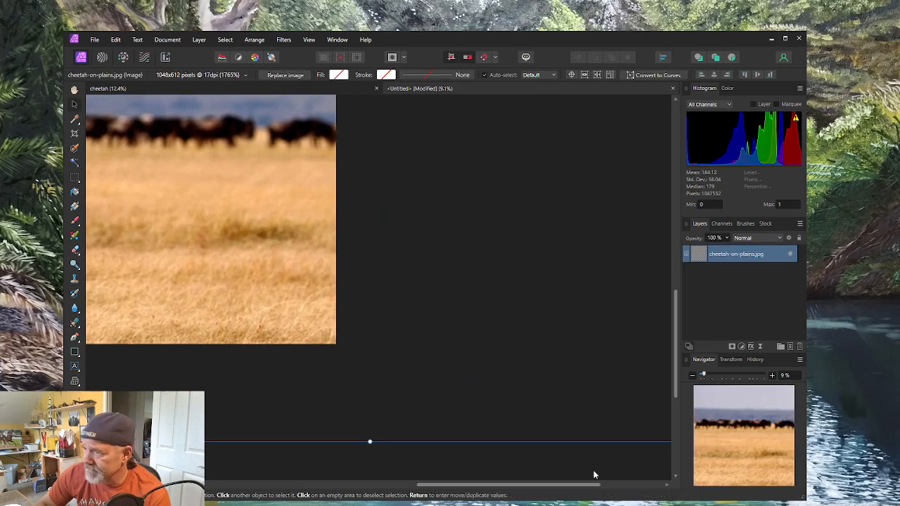
drag(526, 486, 418, 487)
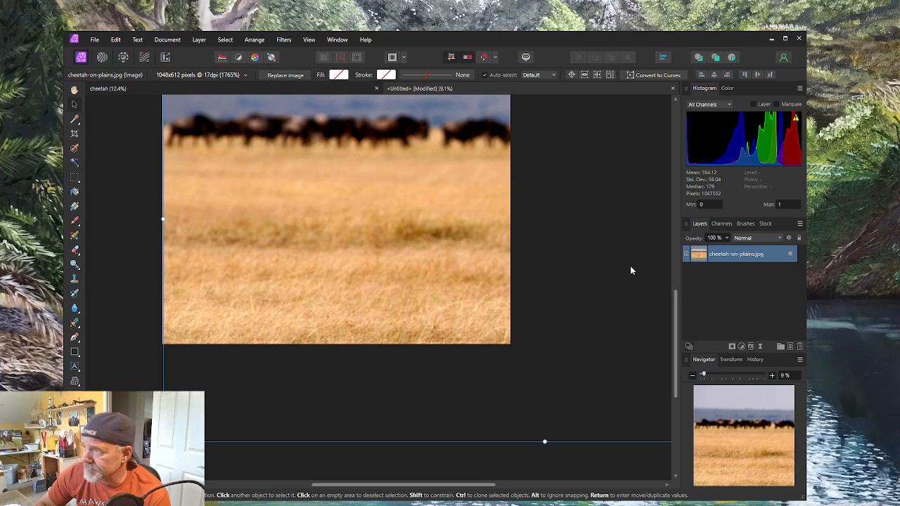
drag(676, 349, 678, 302)
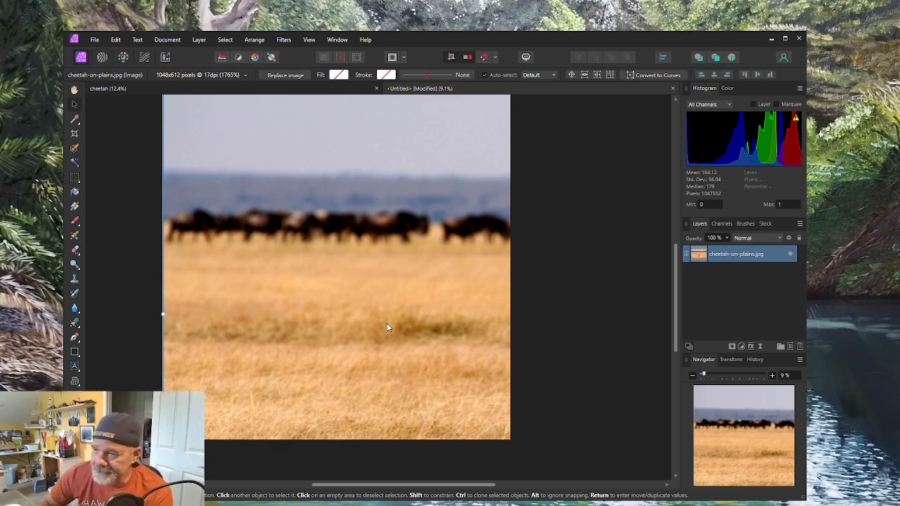
click(115, 195)
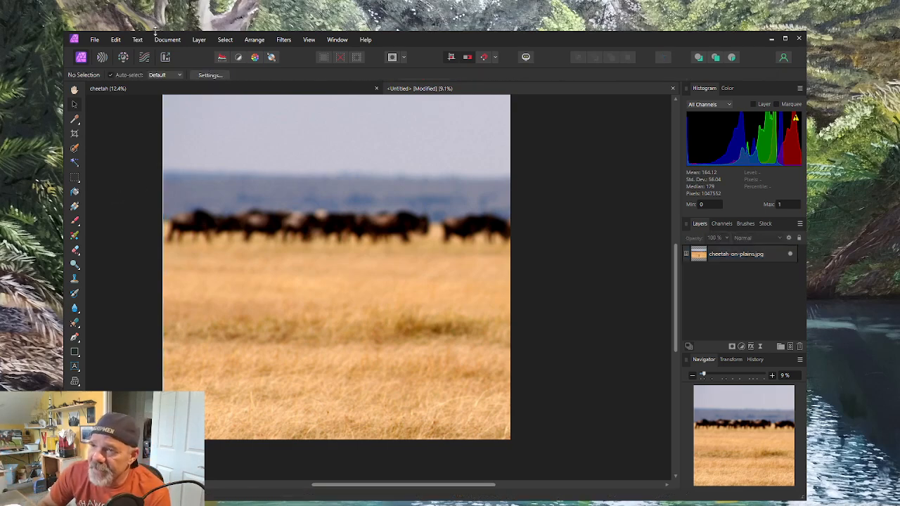
Place cheeta11x15.png above the plains background, from the canvas's upper-left corner and scaled to the full canvas height.
click(96, 41)
click(115, 262)
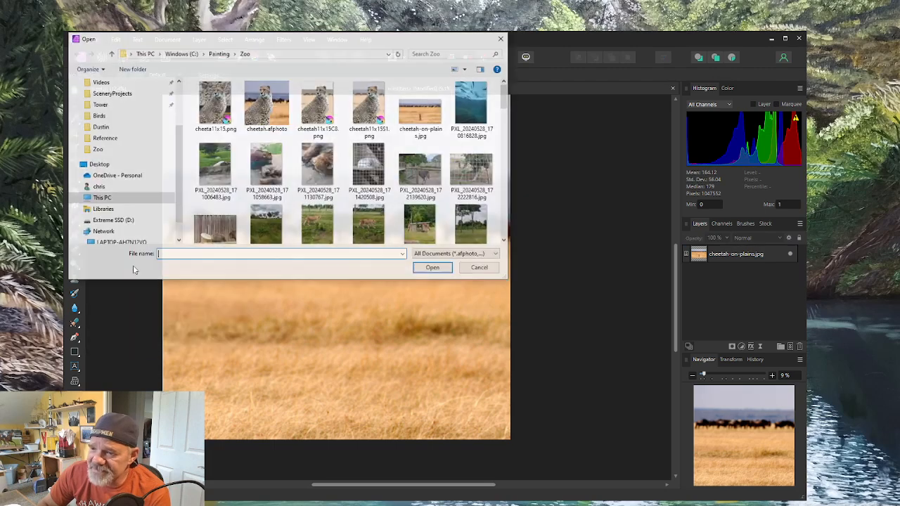
click(214, 112)
click(433, 268)
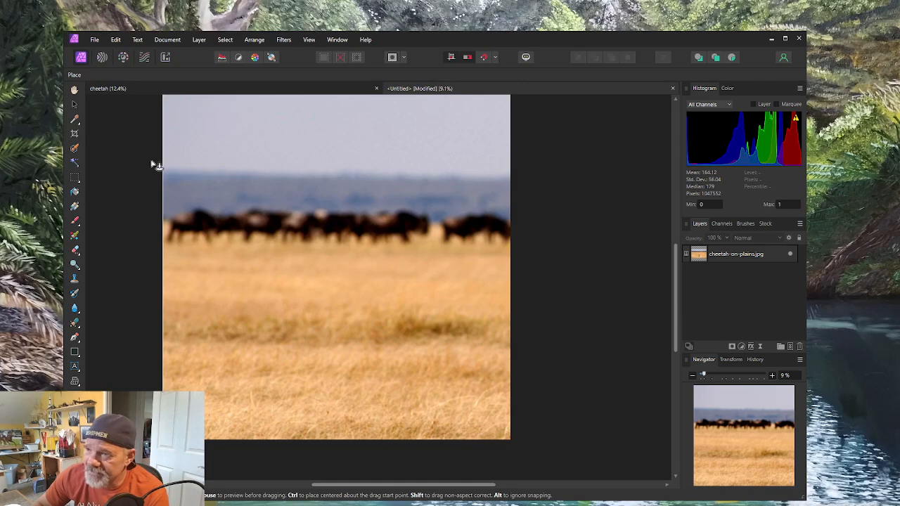
scroll(206, 196, down, 1)
scroll(206, 197, up, 3)
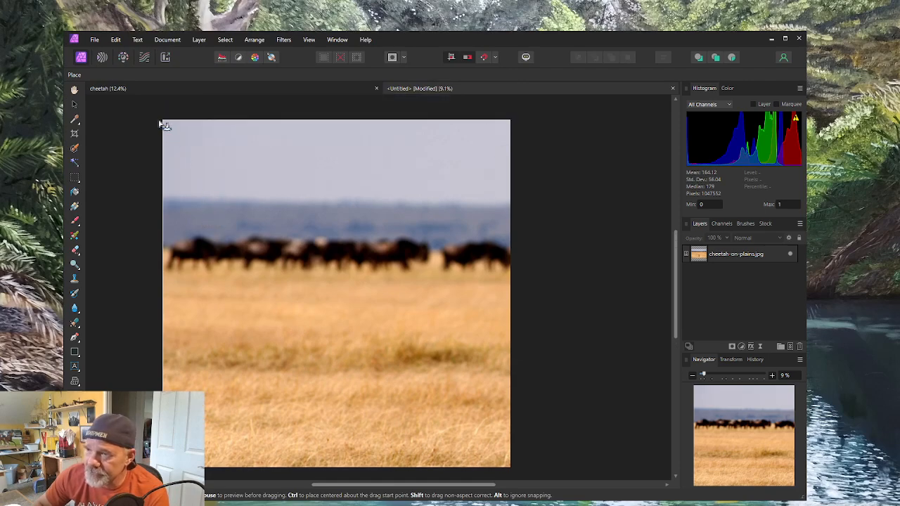
drag(163, 120, 371, 428)
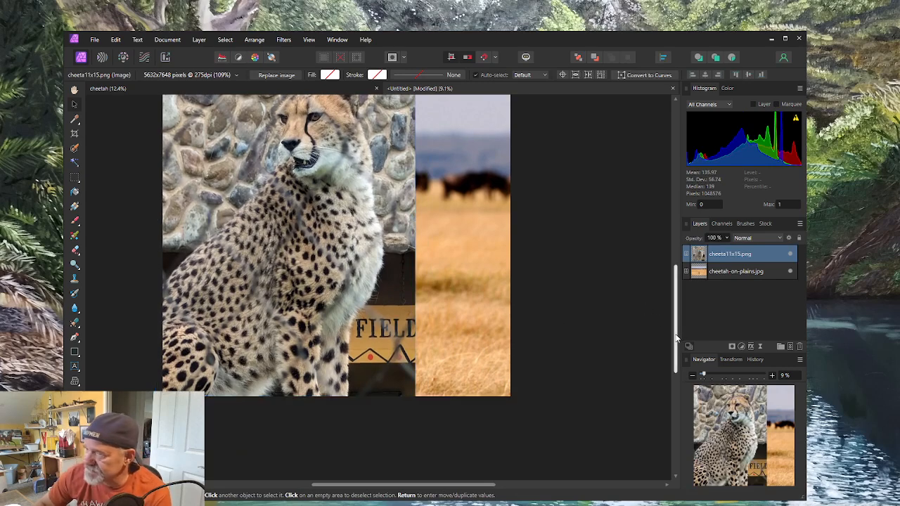
drag(682, 337, 679, 308)
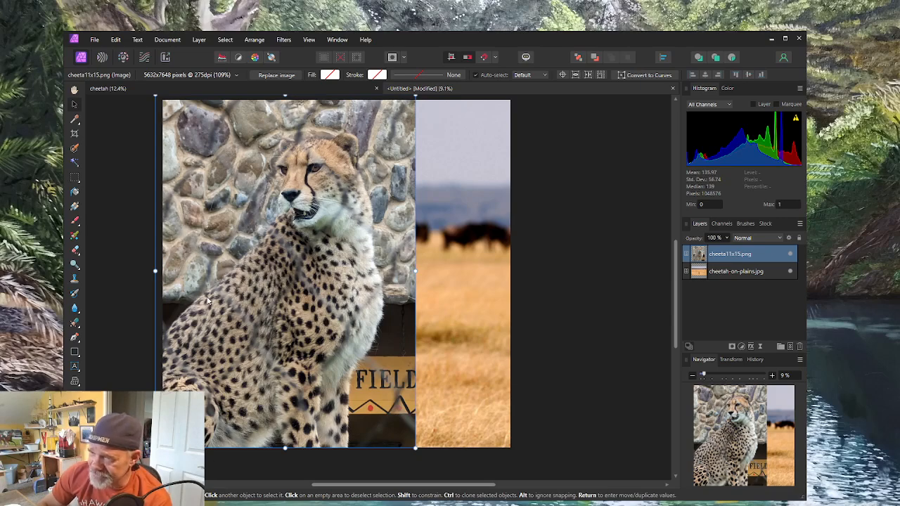
Select the whole cheetah on the cheeta11x15.png layer with the Selection Brush at a width of 314 px.
scroll(239, 287, up, 3)
scroll(239, 287, down, 3)
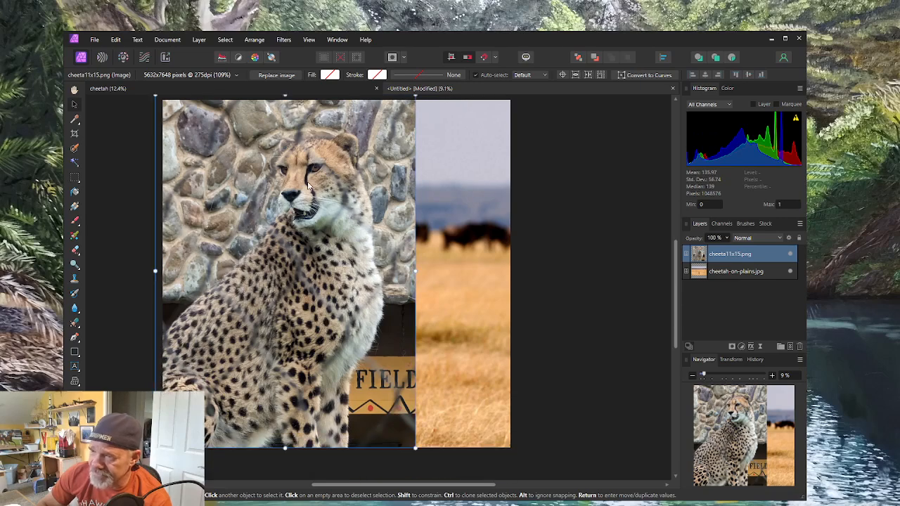
click(75, 148)
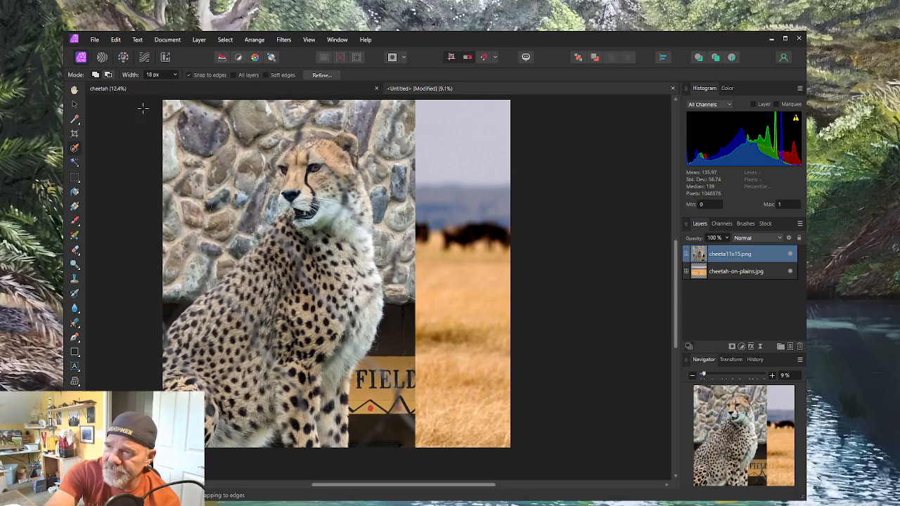
key(bracketright)
key(bracketright)
key(bracketright)
key(bracketright)
key(bracketright)
key(bracketright)
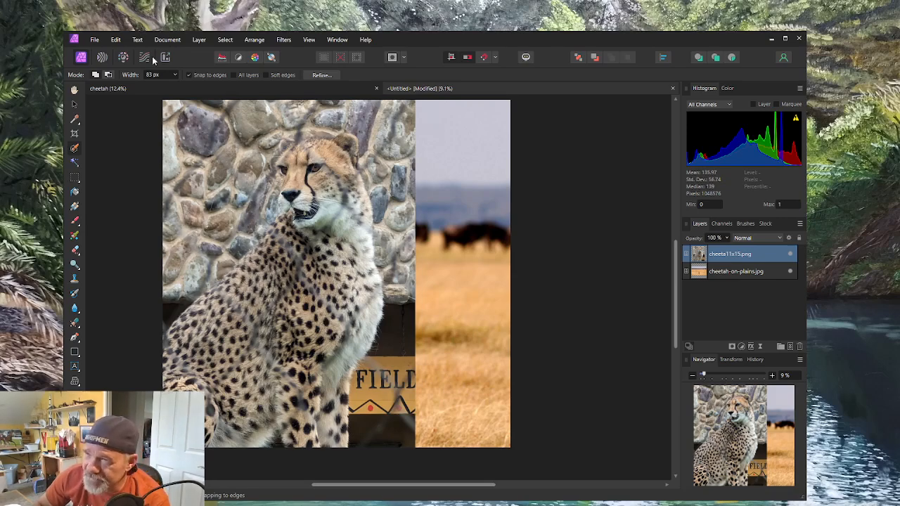
click(174, 75)
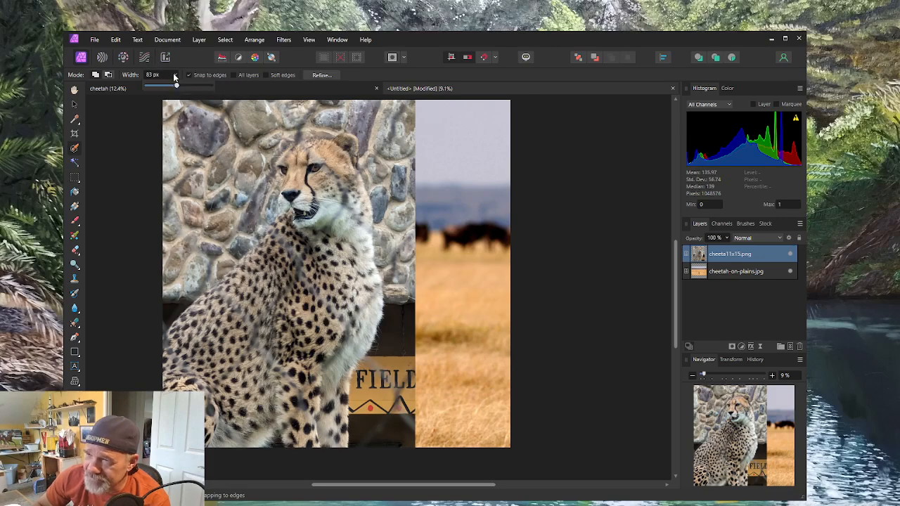
drag(177, 86, 190, 88)
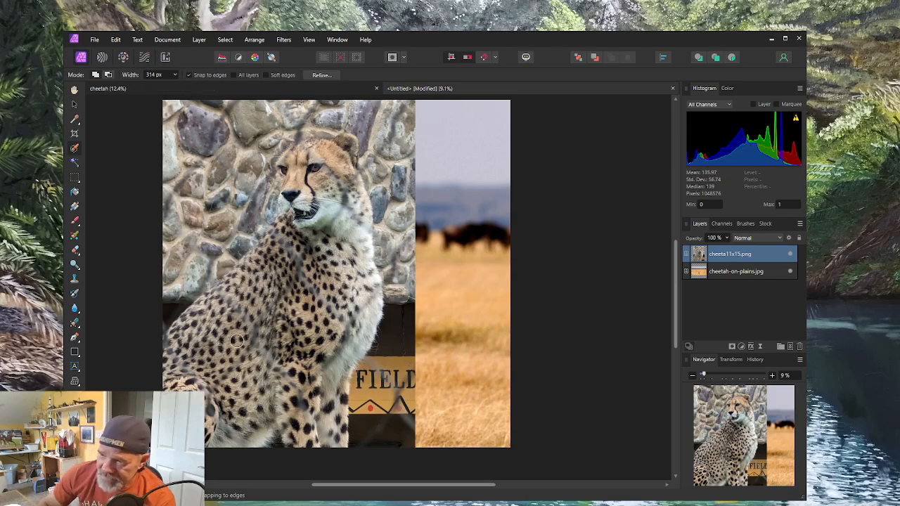
drag(182, 336, 190, 329)
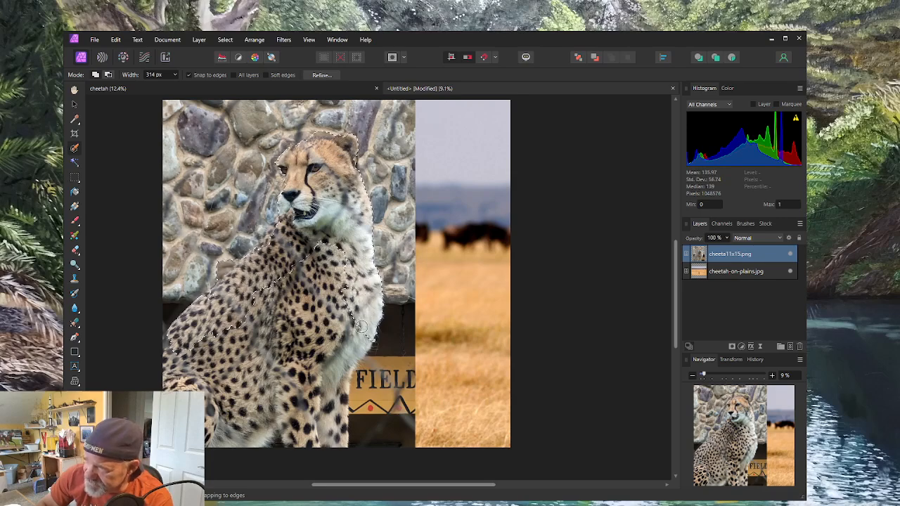
mouse_move(342, 353)
mouse_down()
mouse_move(329, 421)
mouse_move(275, 425)
mouse_move(274, 405)
mouse_move(336, 258)
mouse_move(320, 246)
mouse_move(228, 336)
mouse_move(250, 406)
mouse_move(285, 321)
mouse_move(285, 343)
mouse_move(270, 337)
mouse_move(263, 306)
mouse_move(242, 317)
mouse_move(215, 377)
mouse_move(226, 397)
mouse_move(210, 409)
mouse_move(185, 384)
mouse_move(173, 343)
mouse_up()
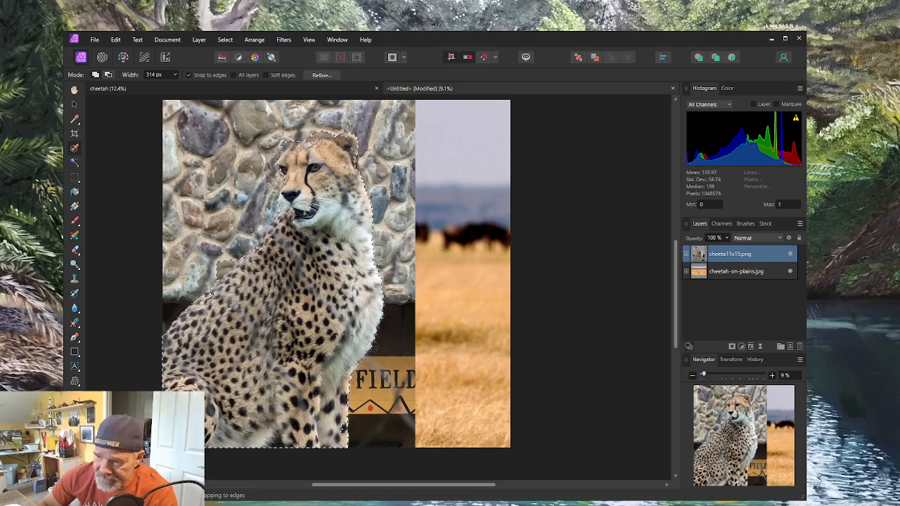
Subtract the stone wall patch along the cheetah's back from the selection, using a 30 px selection brush.
key(z)
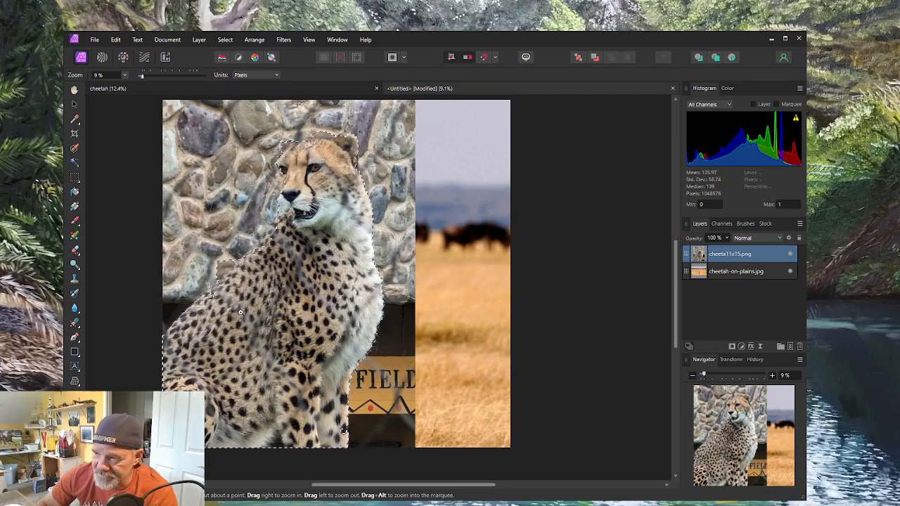
drag(302, 311, 430, 316)
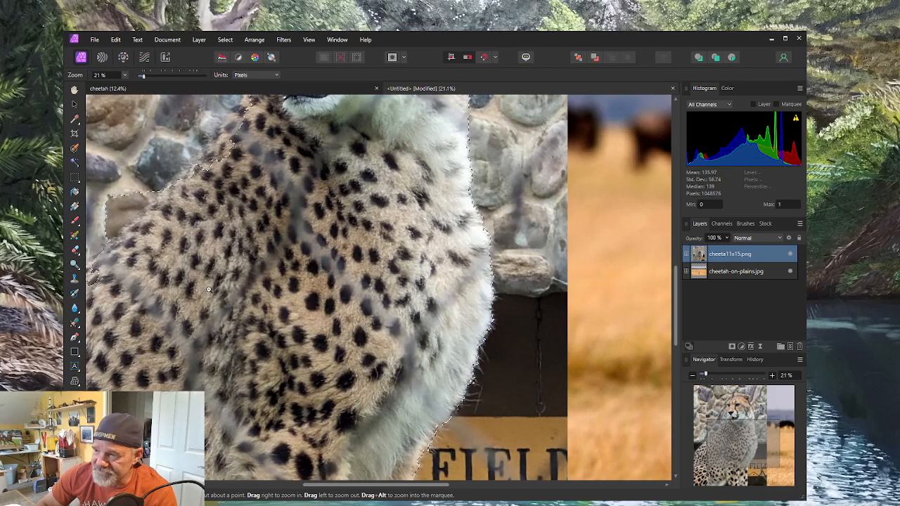
drag(376, 488, 206, 487)
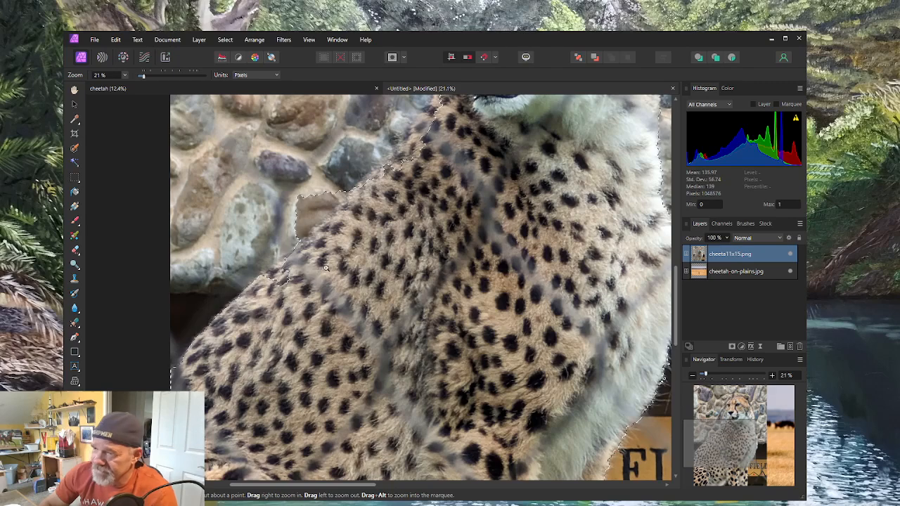
click(75, 149)
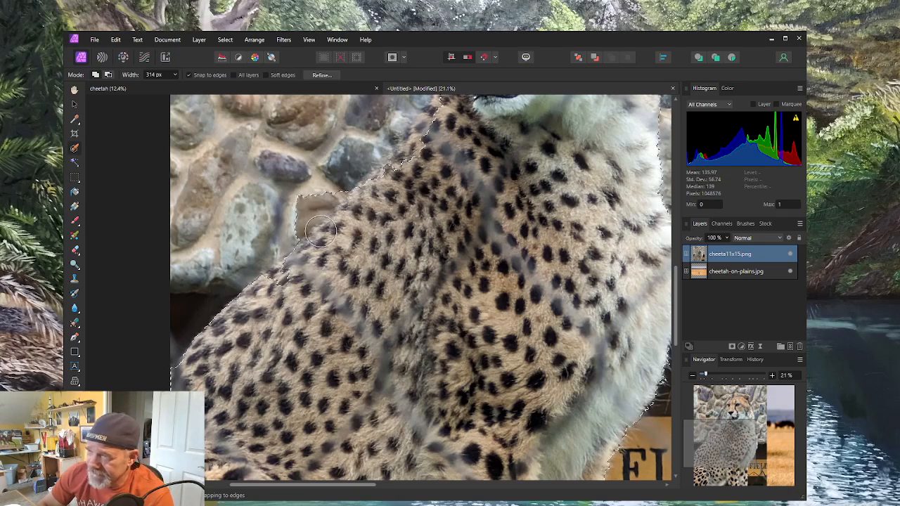
click(175, 74)
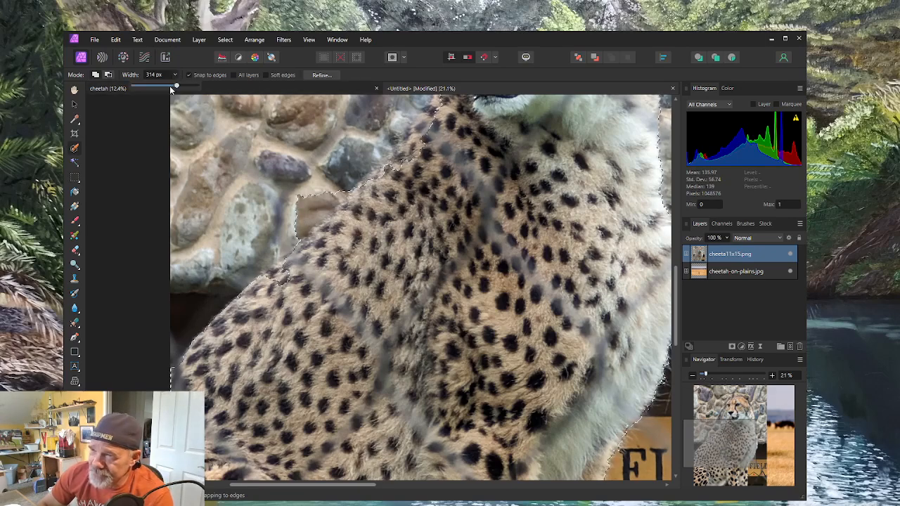
drag(174, 87, 139, 87)
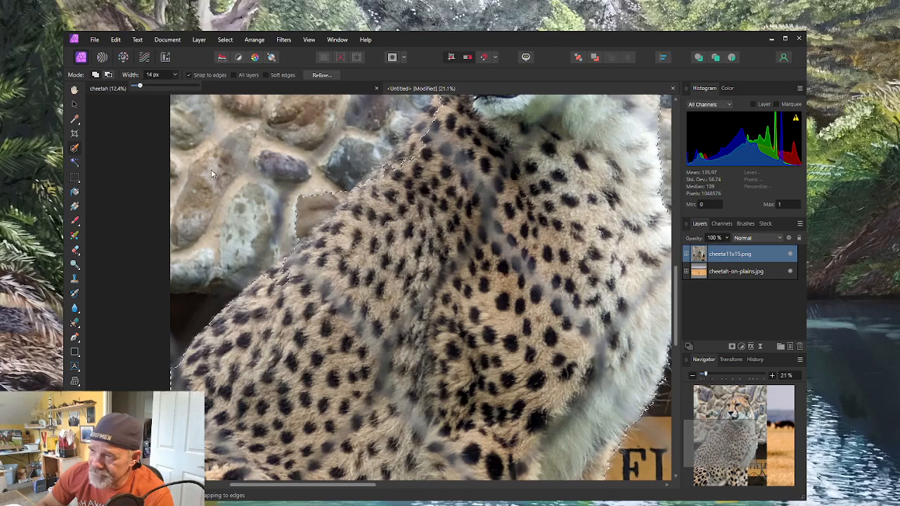
click(143, 124)
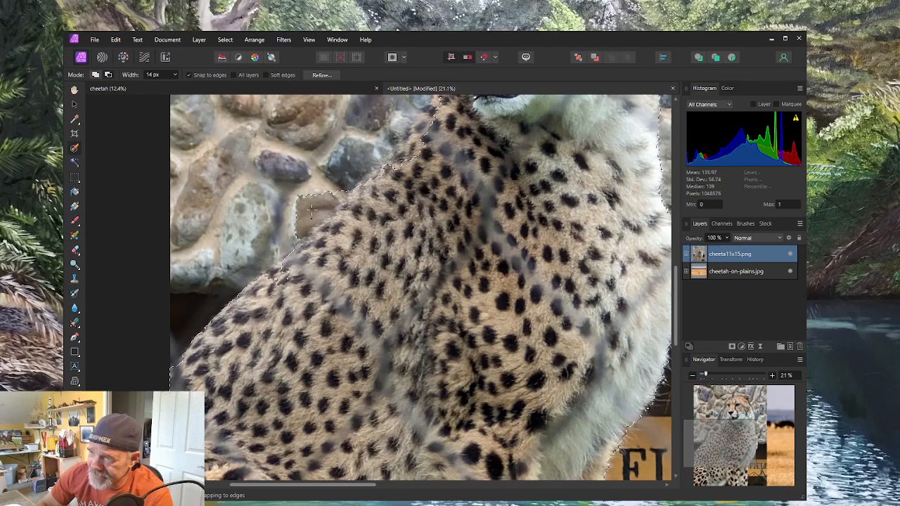
click(175, 75)
drag(175, 86, 186, 87)
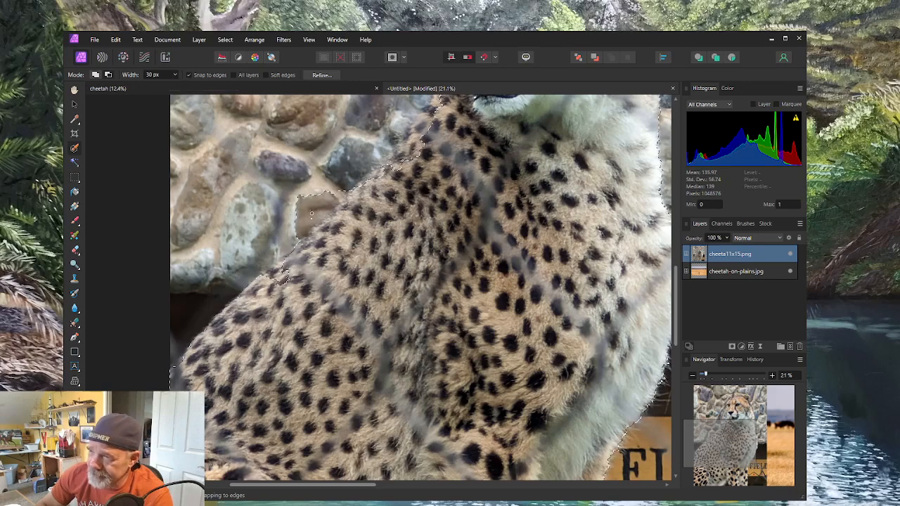
drag(310, 206, 337, 202)
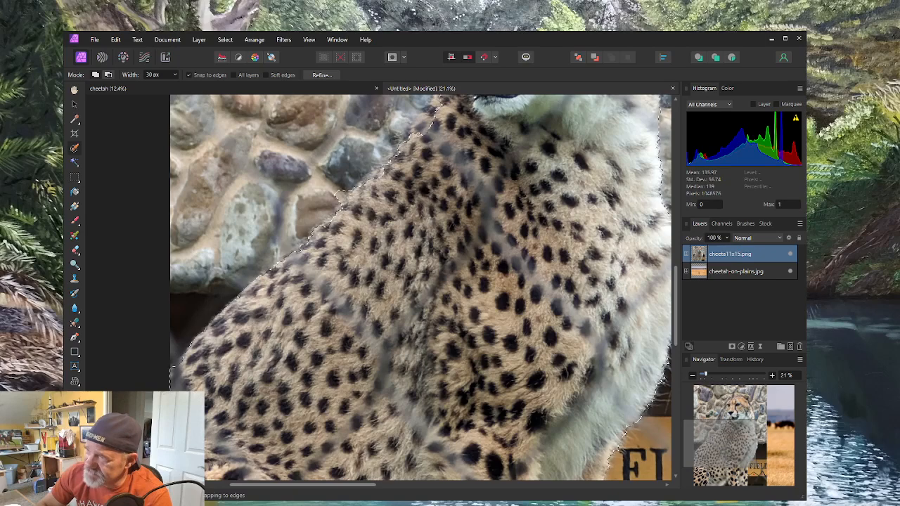
click(109, 76)
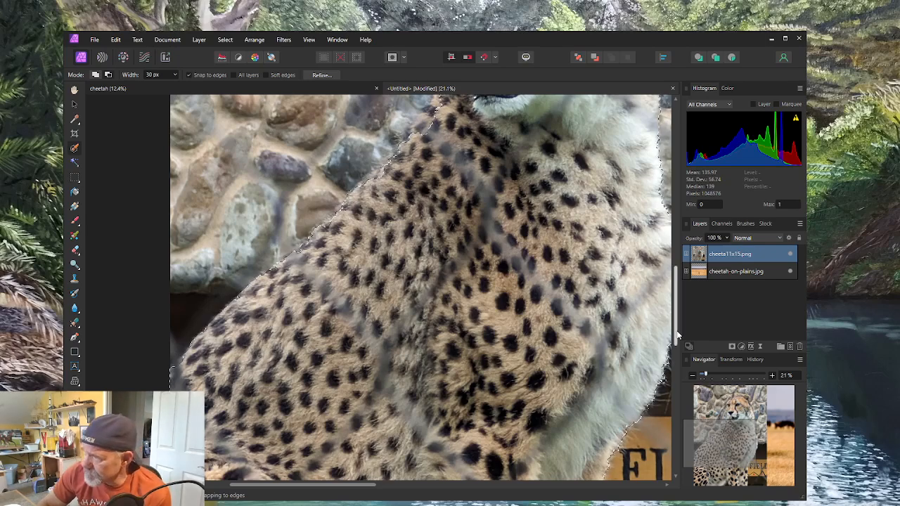
Subtract the dark background gap between the cheetah's belly and front leg at the image's lower edge from the selection.
drag(676, 335, 560, 385)
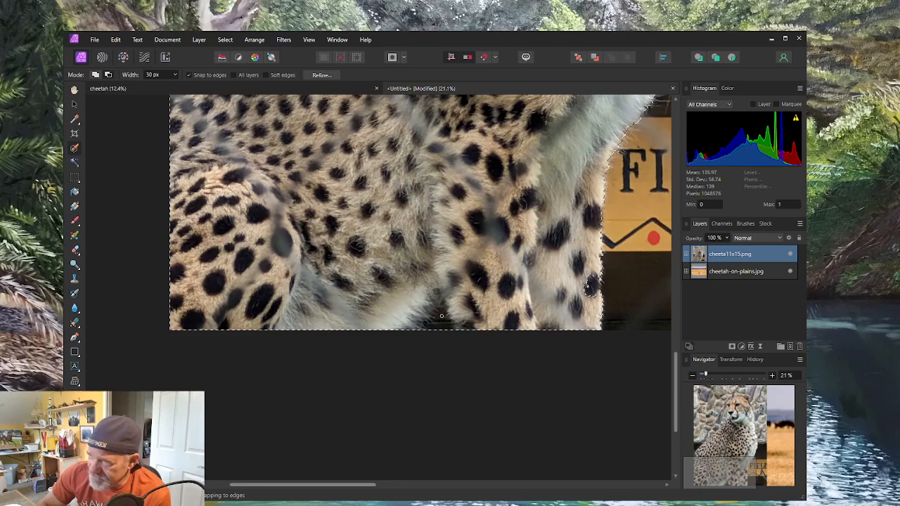
scroll(462, 320, up, 2)
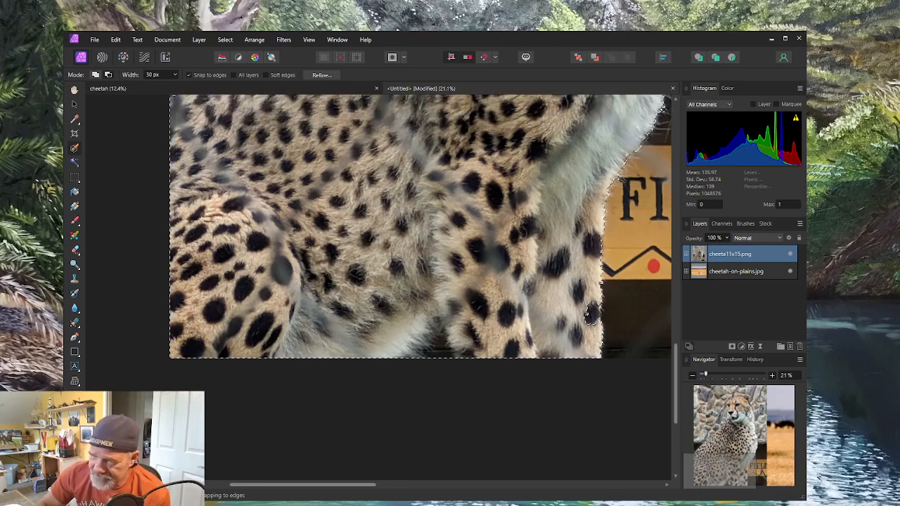
key(z)
drag(426, 352, 498, 349)
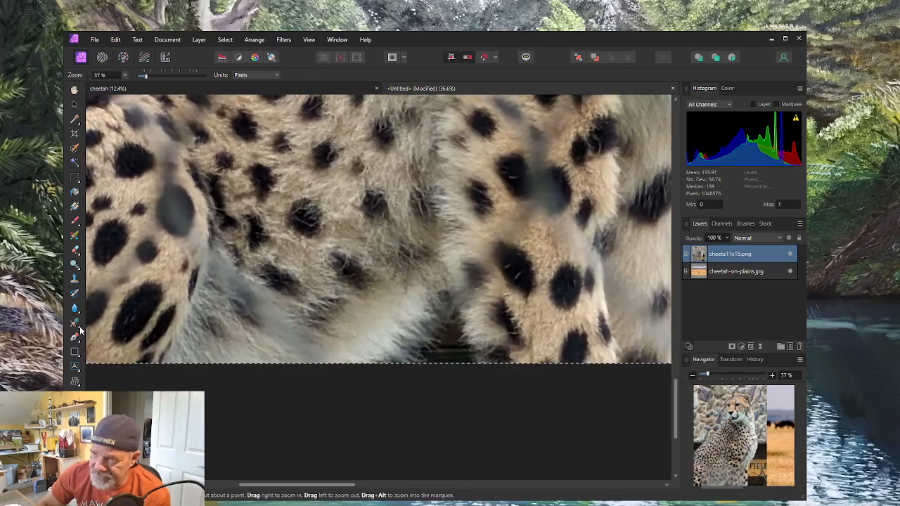
click(75, 148)
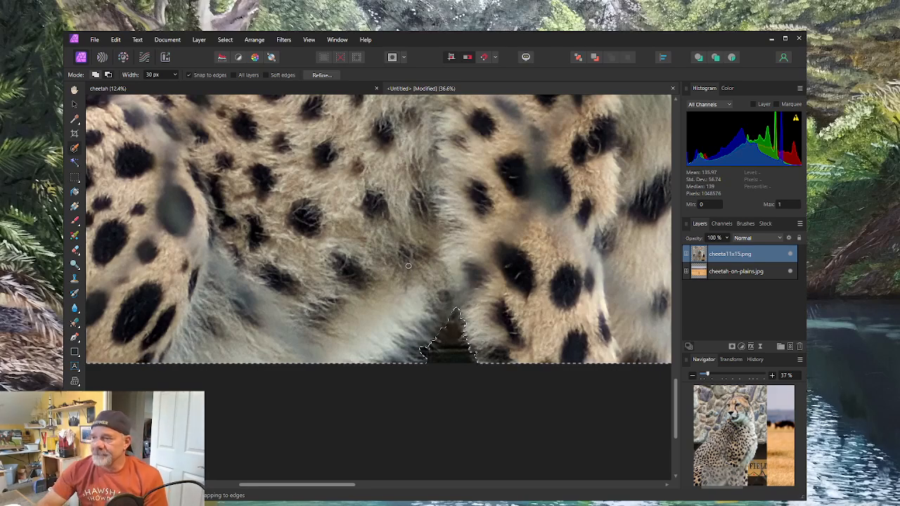
scroll(505, 221, down, 1)
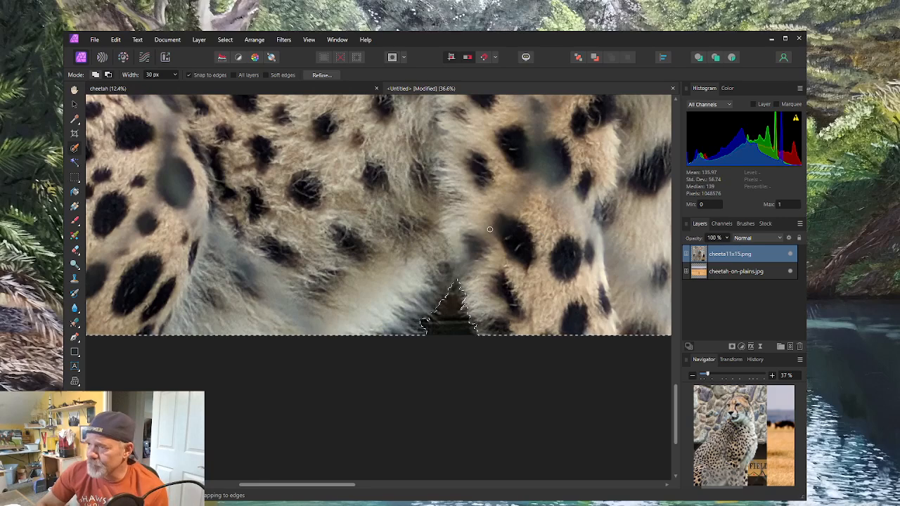
scroll(504, 222, up, 4)
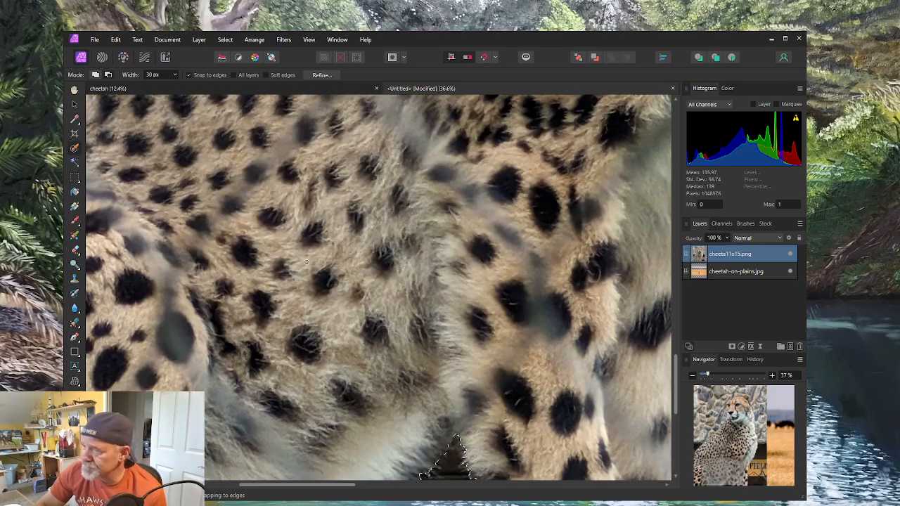
Refine the cheetah selection with matte edges, brushing the front leg's outer fur edge with the 50 px Matte brush, and output it as a selection.
key(z)
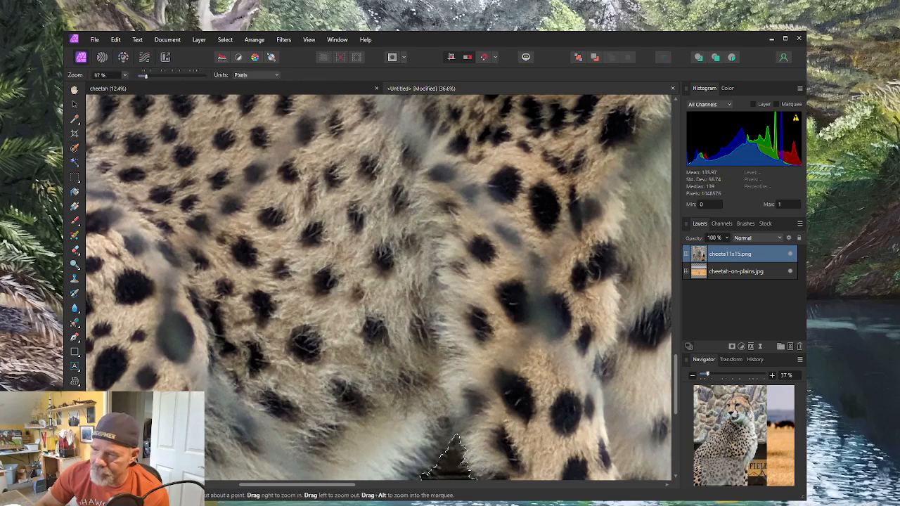
drag(388, 382, 156, 368)
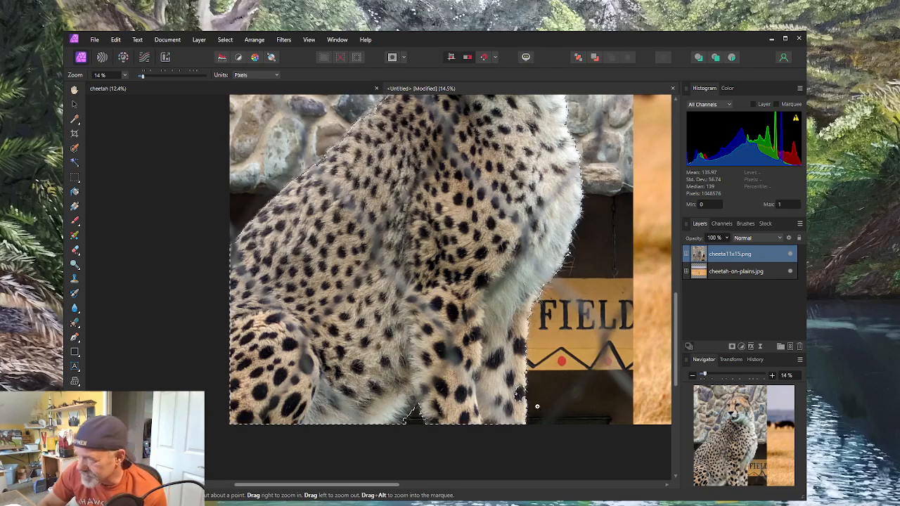
scroll(543, 406, up, 1)
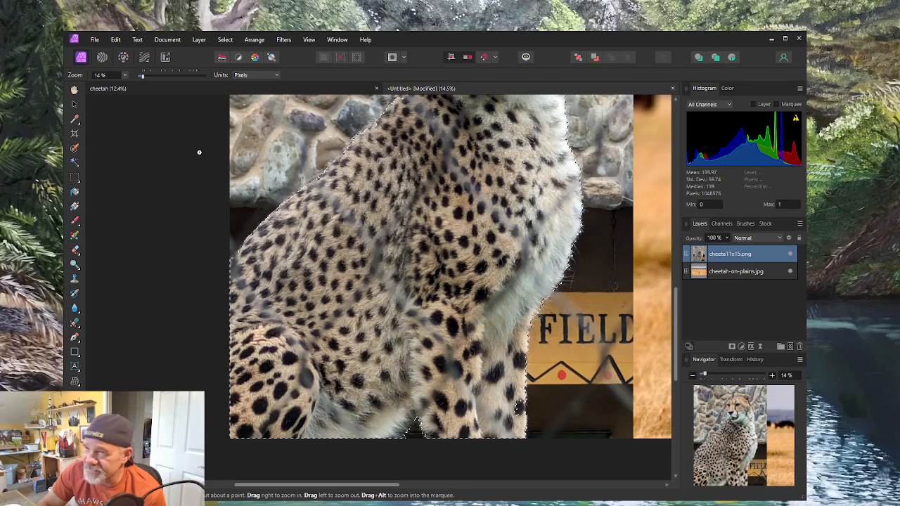
click(74, 147)
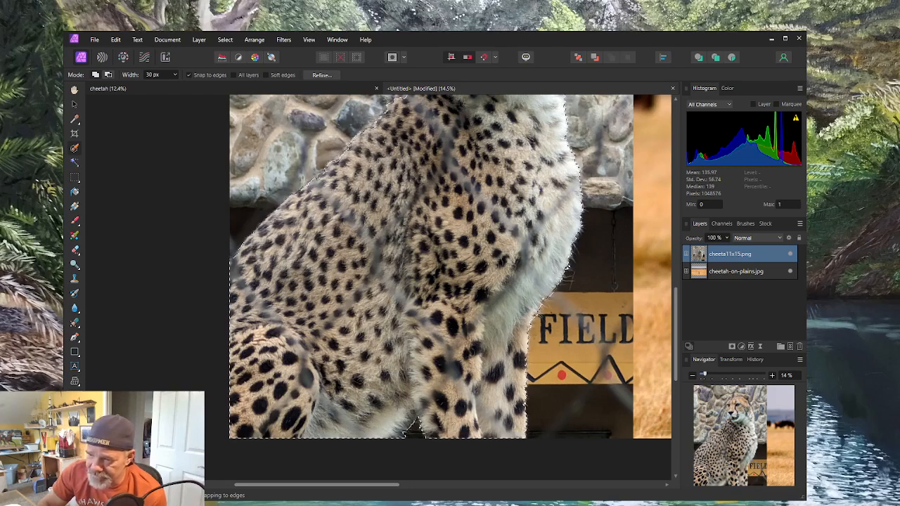
key(z)
drag(382, 440, 420, 307)
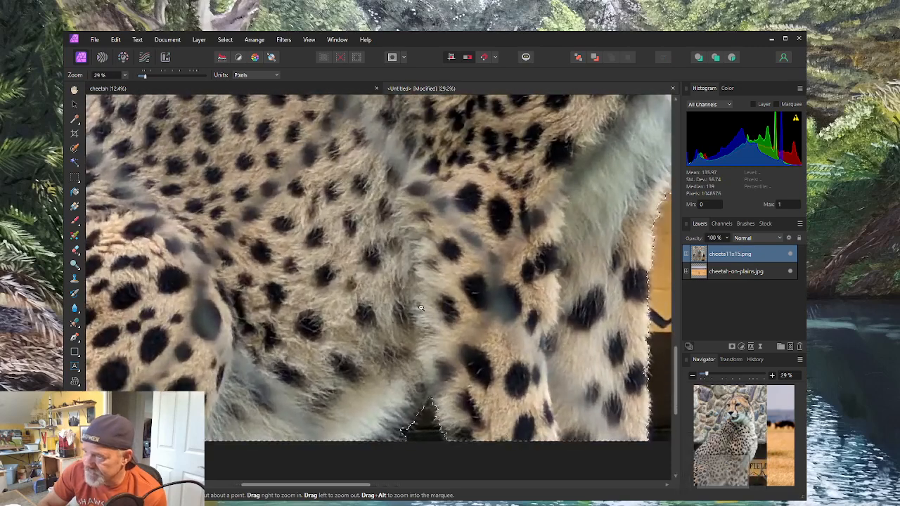
click(76, 159)
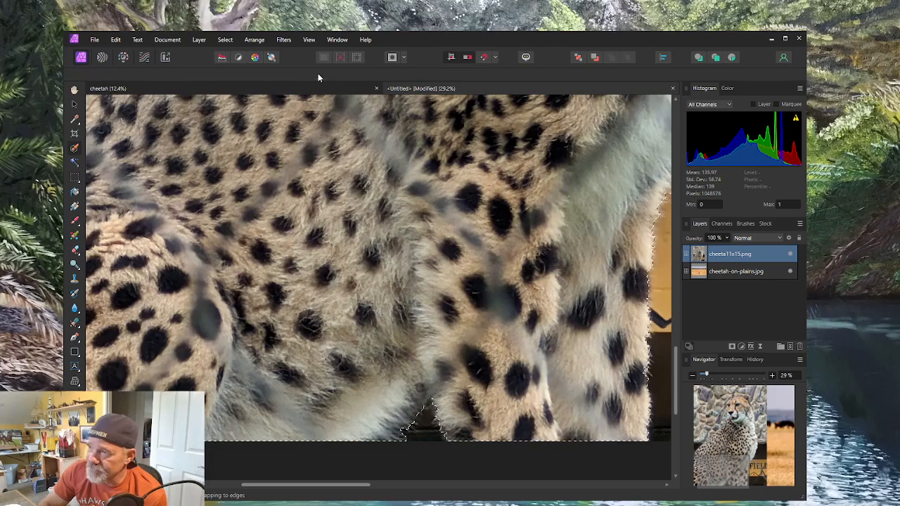
click(320, 74)
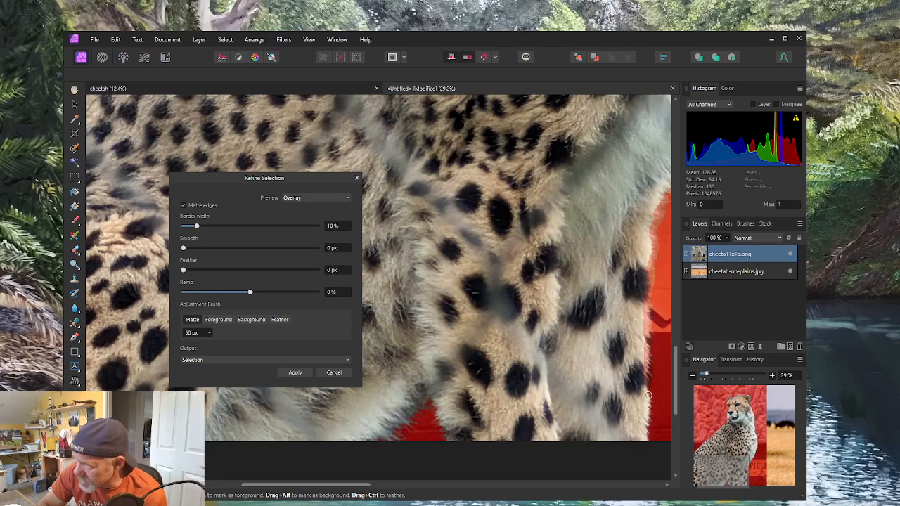
drag(648, 440, 646, 385)
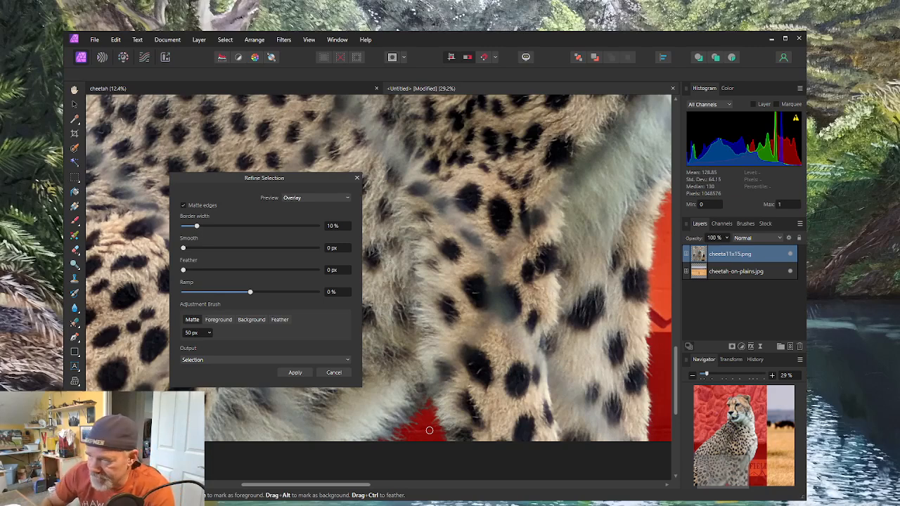
click(296, 372)
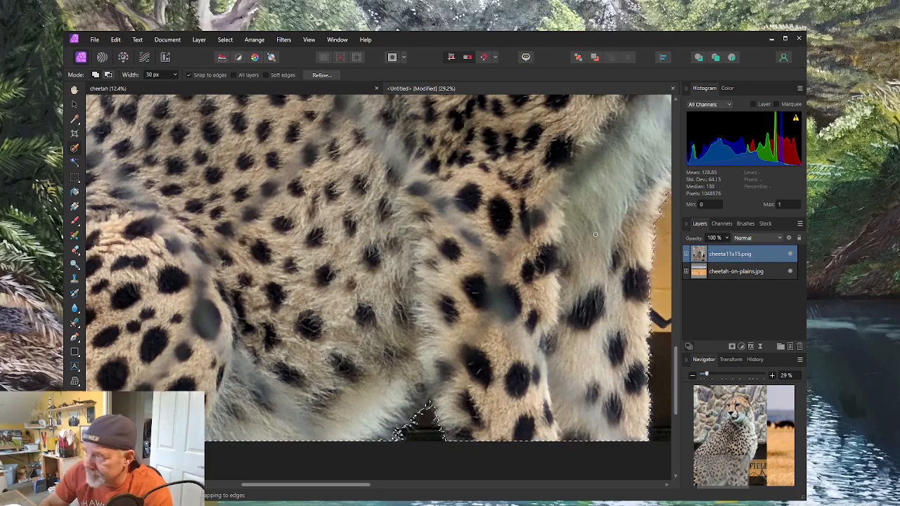
Mask the cheeta11x15.png layer with the refined cheetah selection to hide the stone wall and sign around the animal.
scroll(399, 243, down, 2)
scroll(398, 243, up, 3)
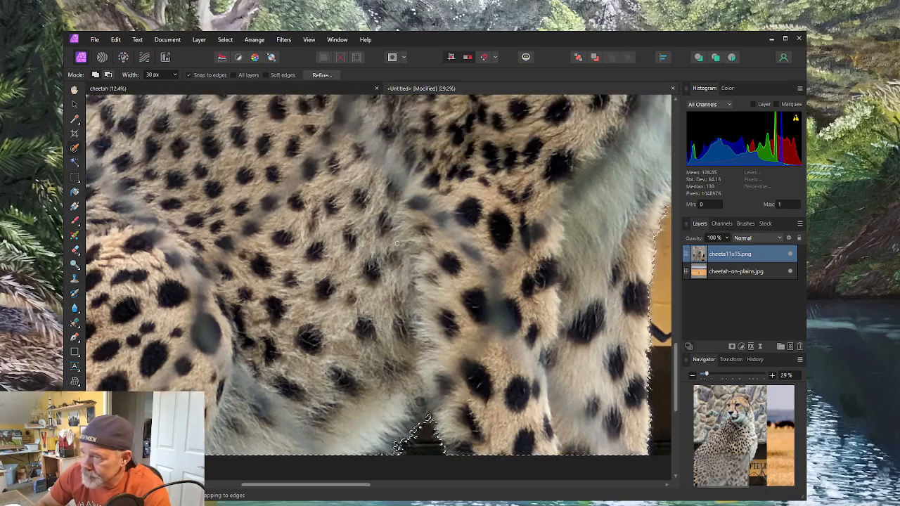
key(z)
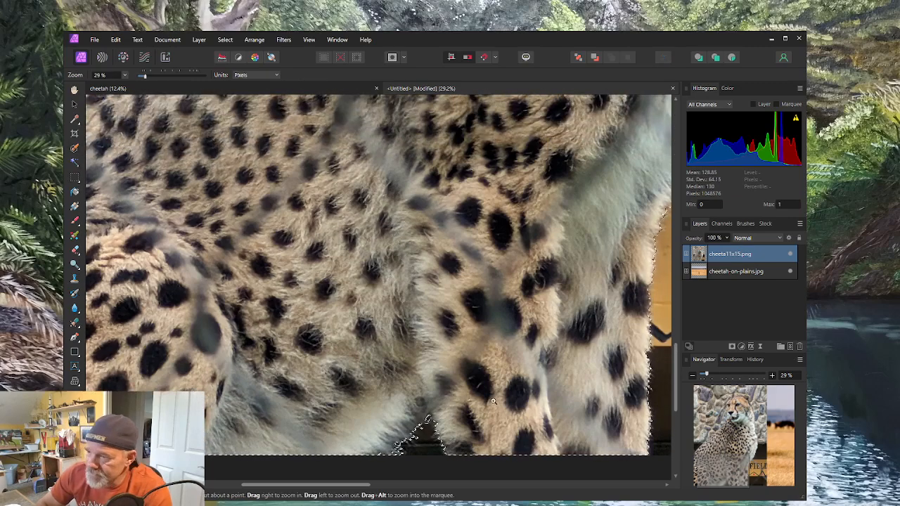
drag(542, 348, 446, 312)
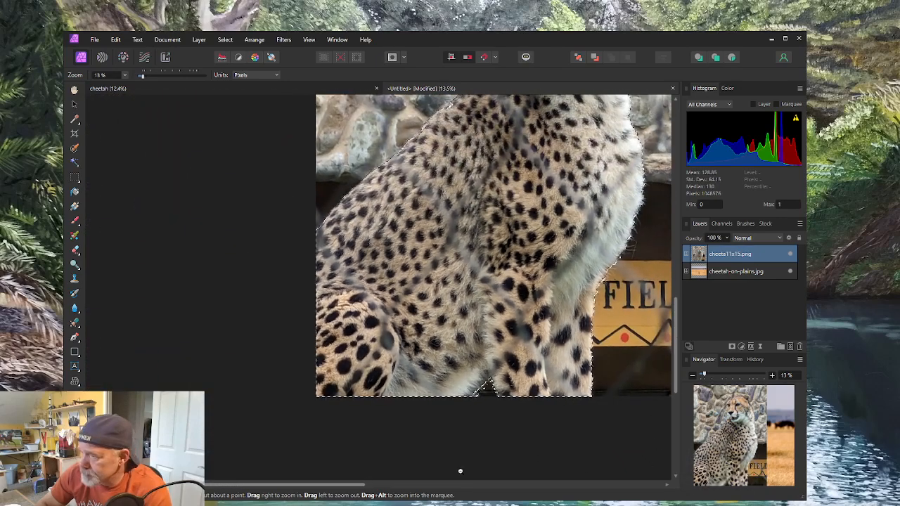
drag(358, 485, 423, 489)
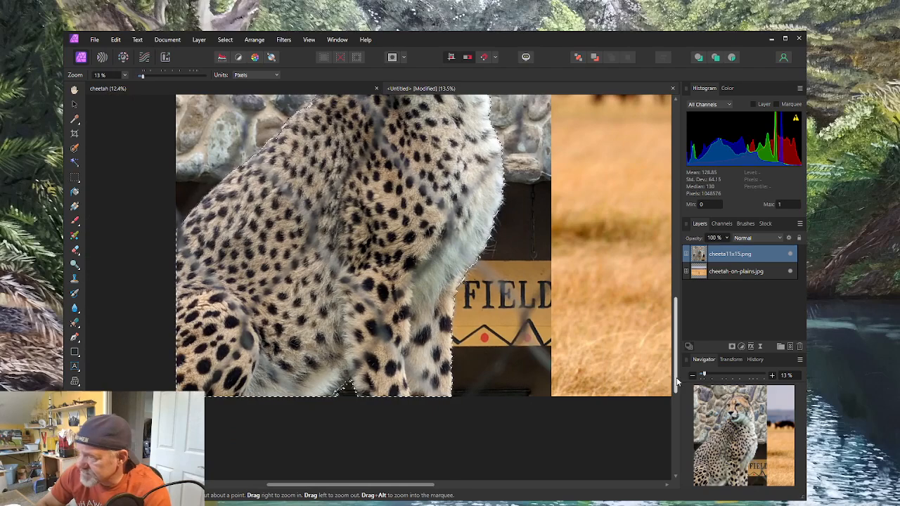
drag(675, 380, 673, 307)
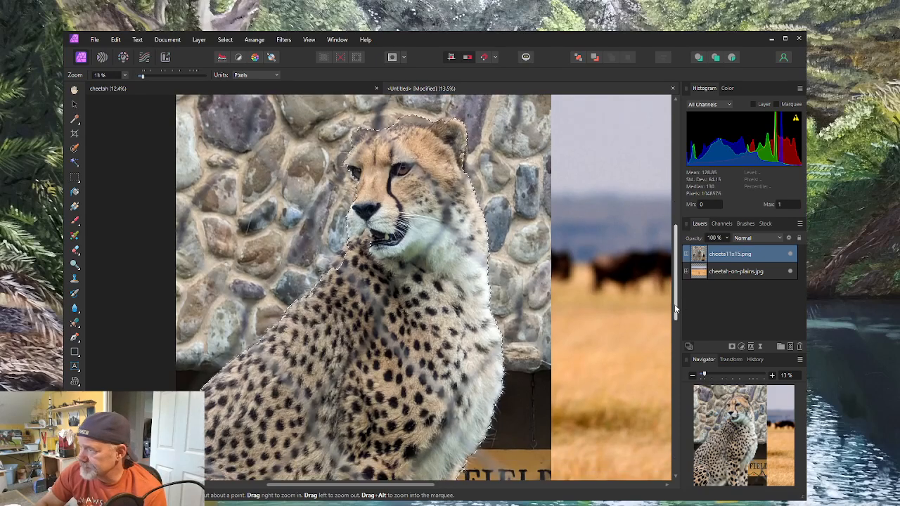
scroll(367, 152, up, 3)
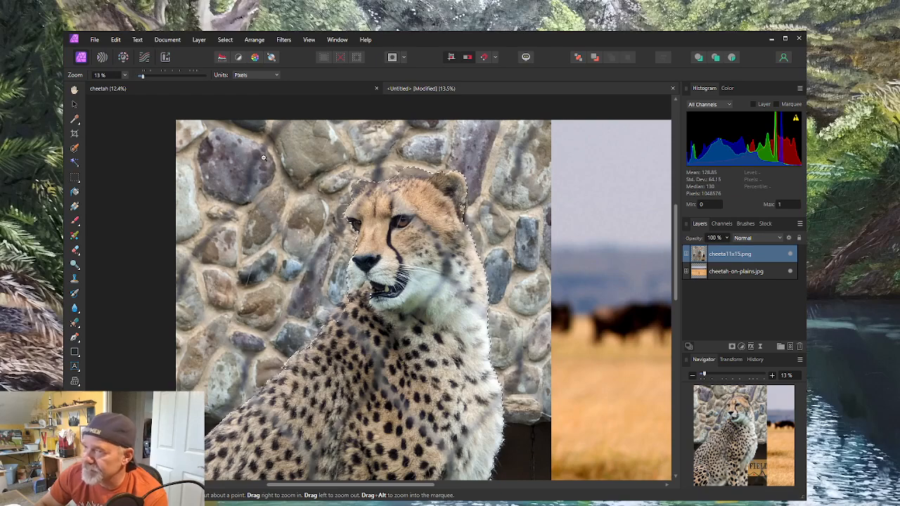
click(77, 150)
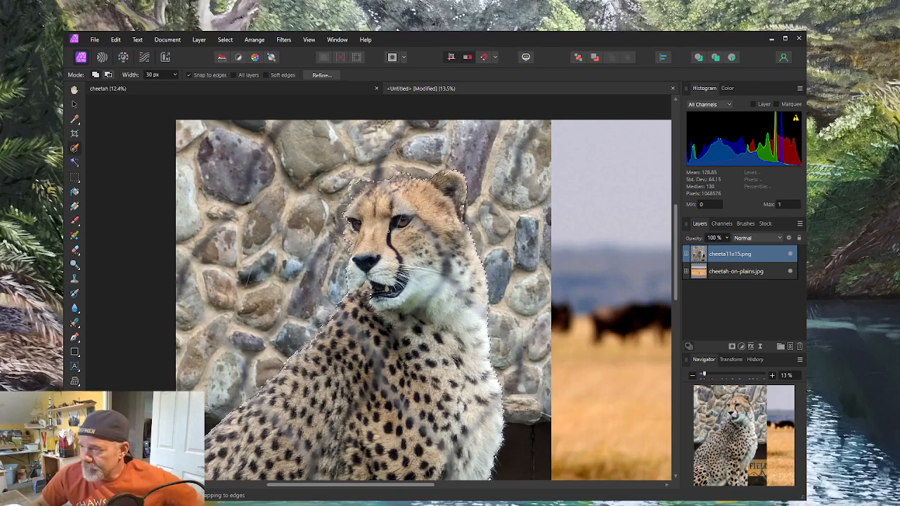
scroll(388, 230, down, 2)
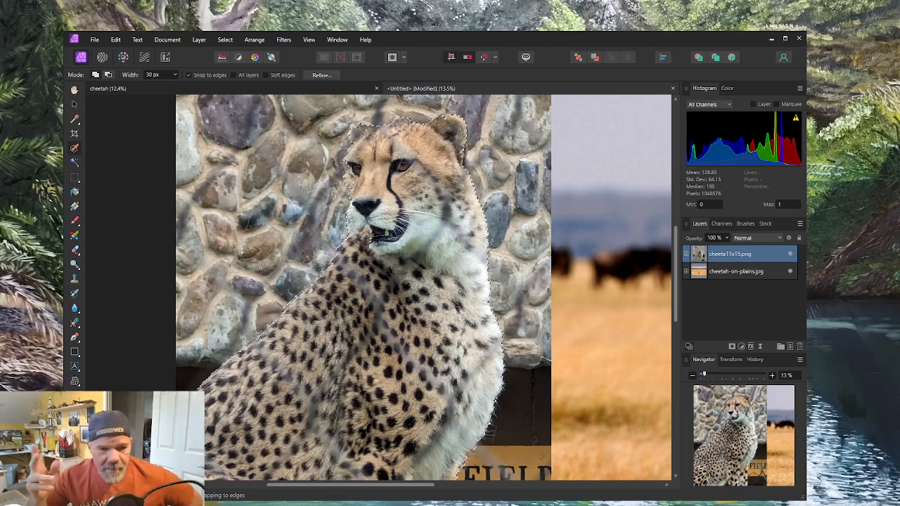
click(731, 346)
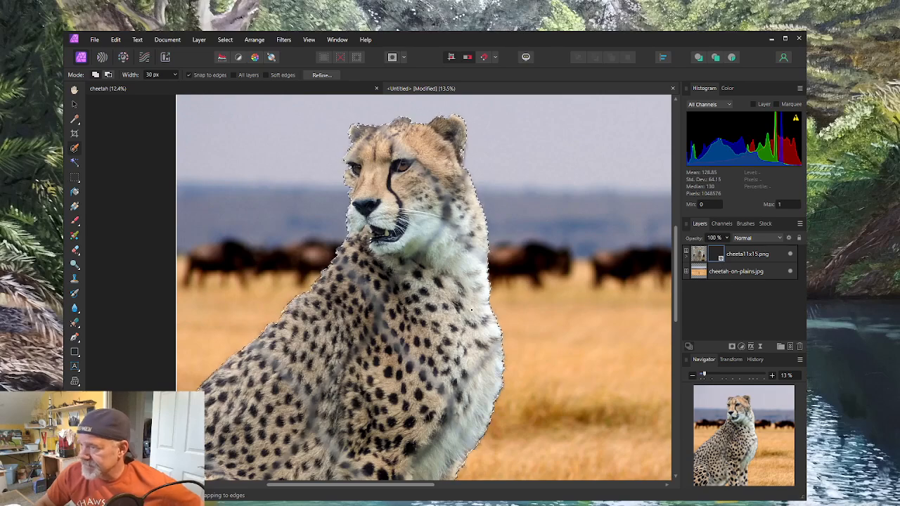
scroll(534, 284, down, 5)
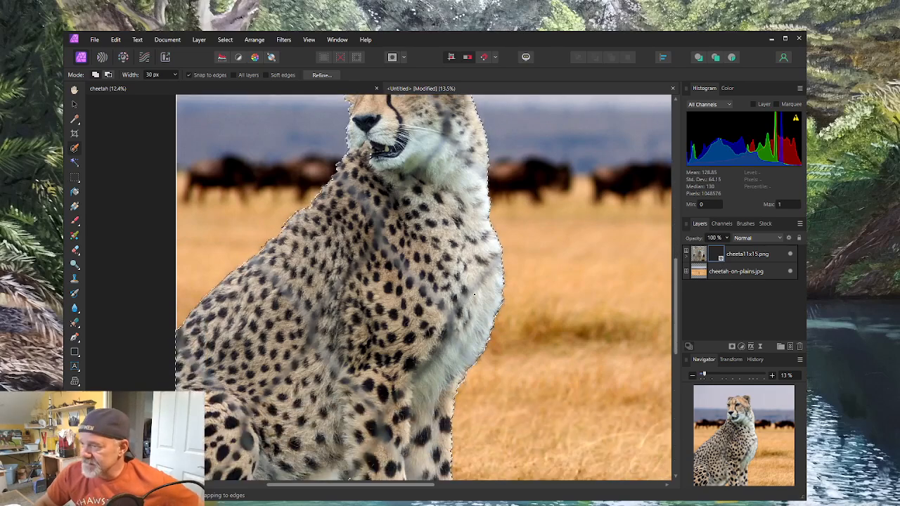